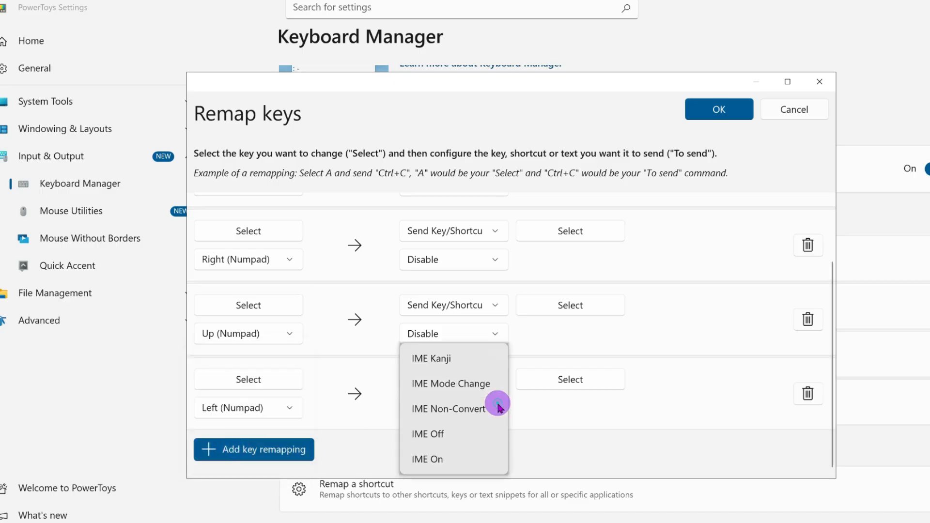
- Save the numpad arrow key remappings set to Disable and continue despite the missing assignments
click(719, 110)
click(458, 323)
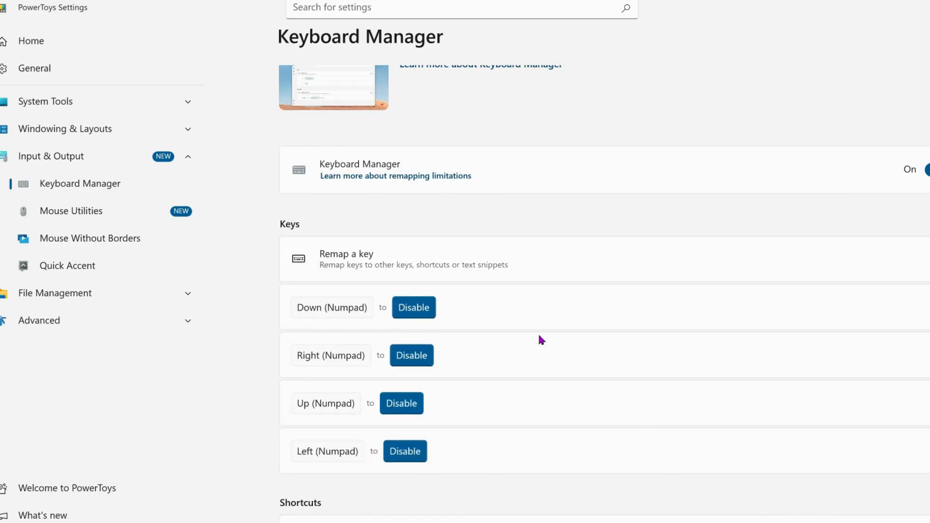
- Reopen the key remapping editor, delete the existing numpad key remappings and save the changes
click(565, 264)
click(808, 250)
click(808, 250)
click(808, 249)
click(719, 110)
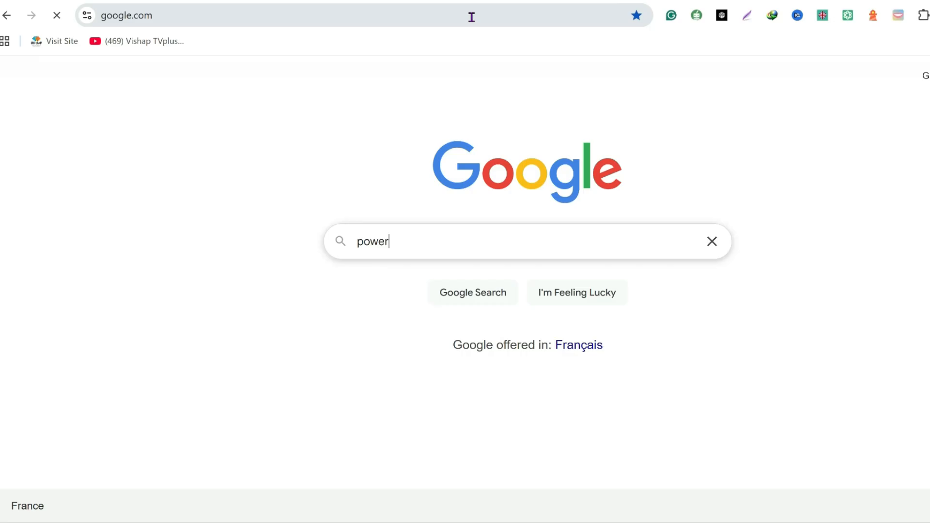
- Search Google for "powertoys download" and open the Microsoft Store result for Microsoft PowerToys
text(toys)
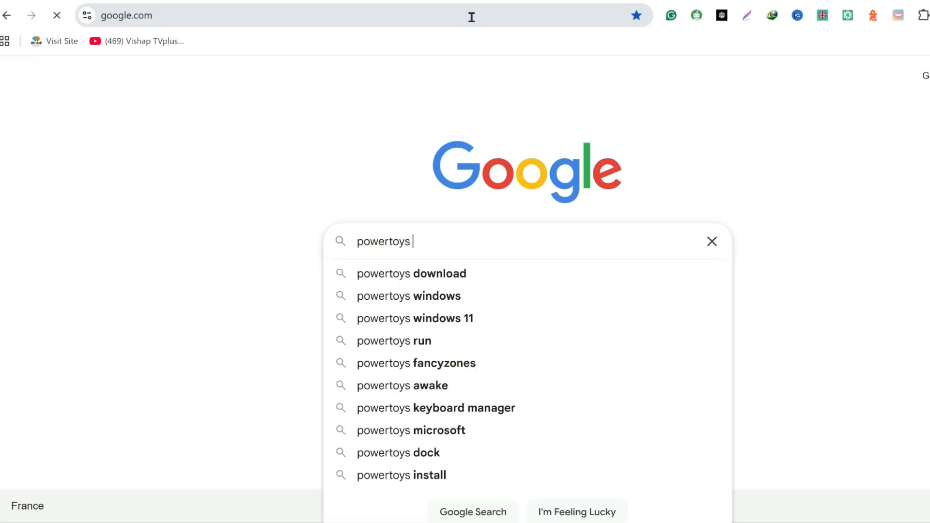
click(417, 272)
click(396, 216)
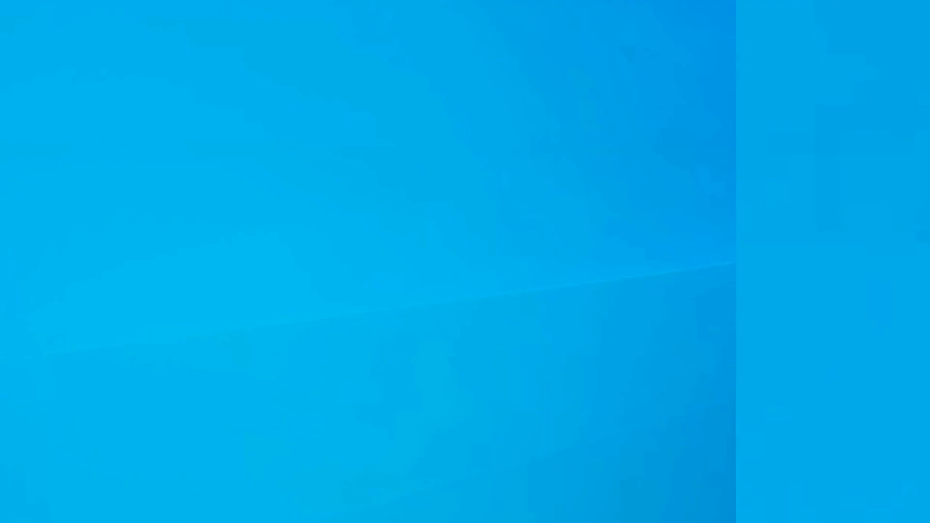
- Find PowerToys through Windows search, launch it and open the Keyboard Manager settings
key(super)
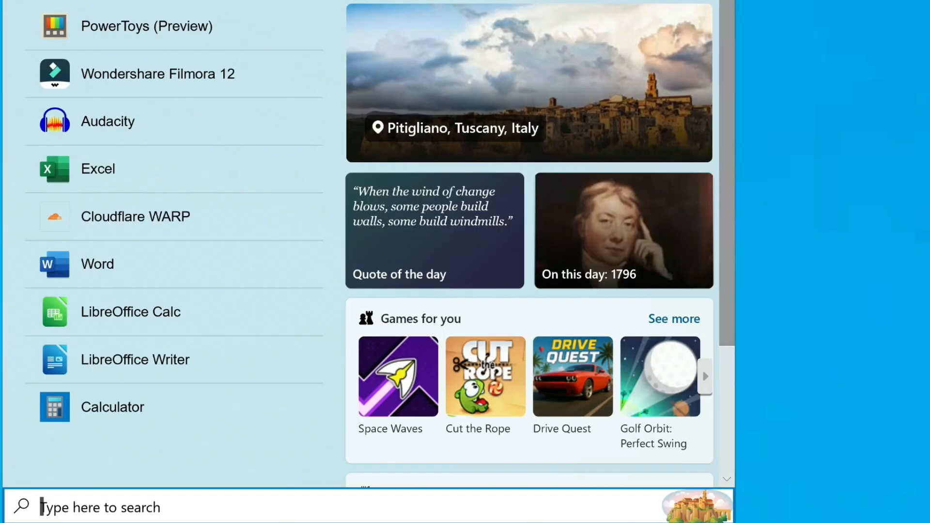
text(powertoys)
click(133, 94)
scroll(926, 270, down, 4)
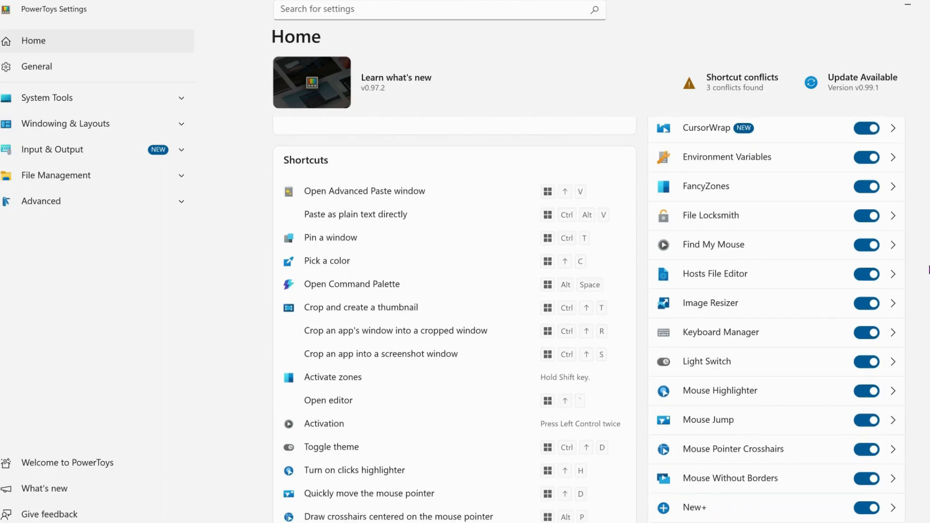
click(896, 335)
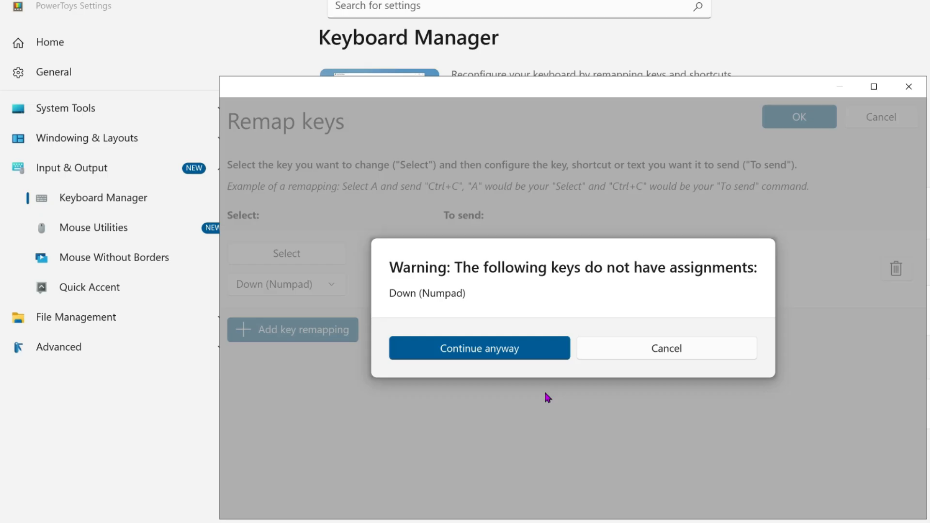
- Accept the unassigned Down (Numpad) key, and add and save a second key remapping set to Disable
click(508, 347)
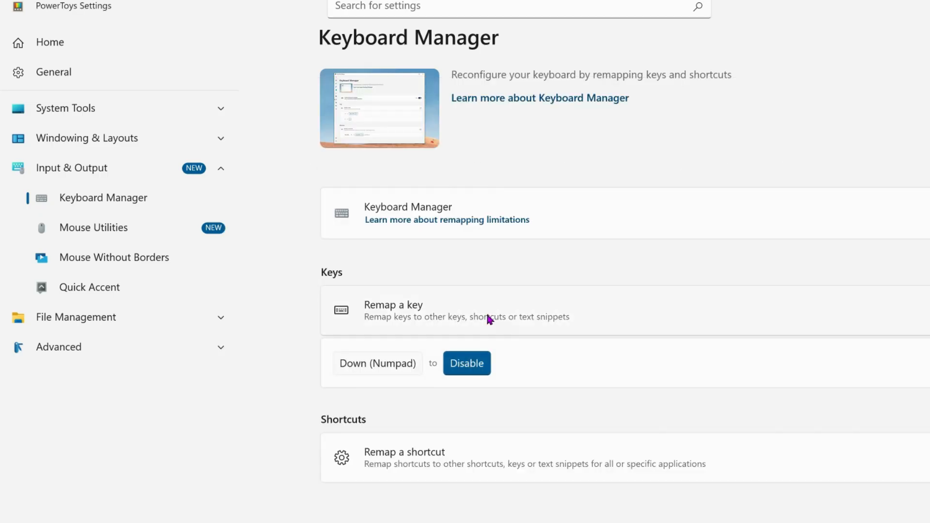
click(486, 312)
click(335, 334)
click(286, 365)
scroll(311, 362, up, 10)
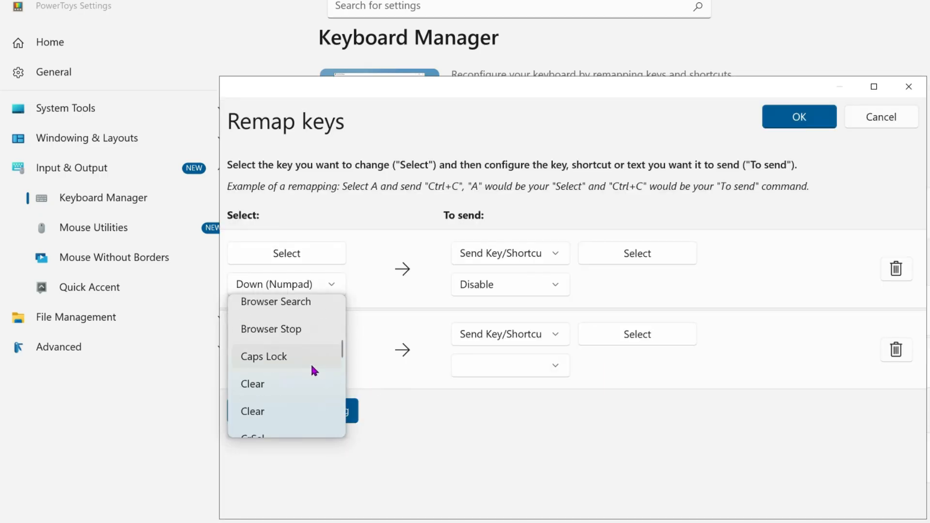
click(312, 368)
click(552, 365)
drag(564, 370, 563, 303)
click(533, 312)
click(790, 123)
click(478, 348)
- Reopen the key remapping editor, add a third remapping and show the list of keys to remap
click(582, 310)
click(293, 410)
click(320, 440)
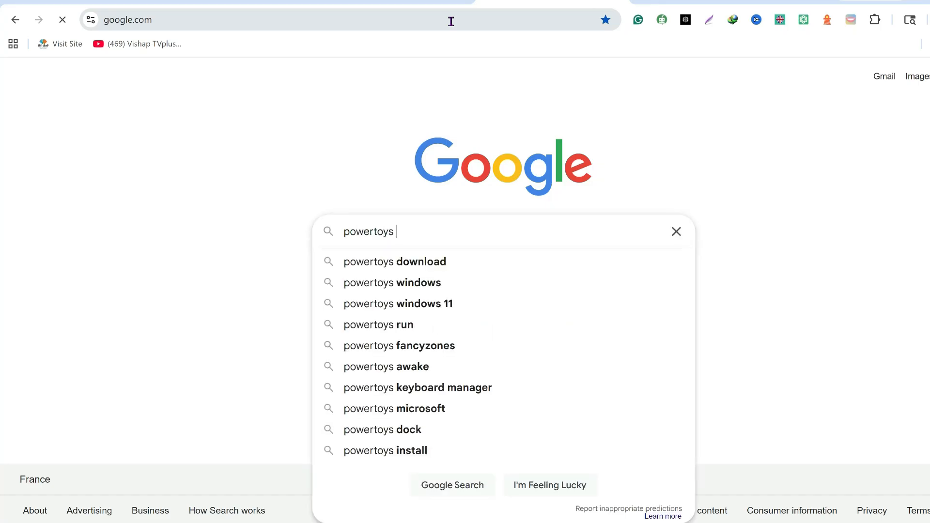
- Run the Google search for "powertoys download" and open the Microsoft Store page for Microsoft PowerToys
key(Return)
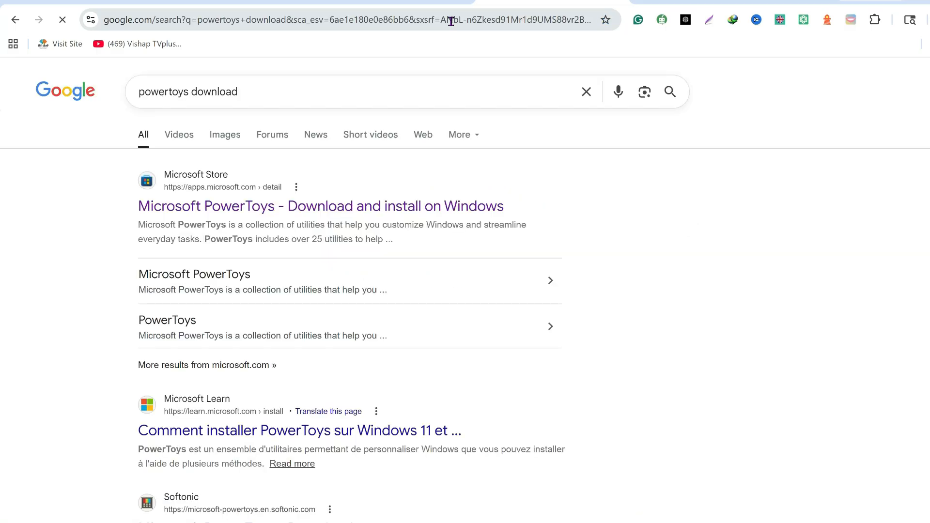
click(381, 213)
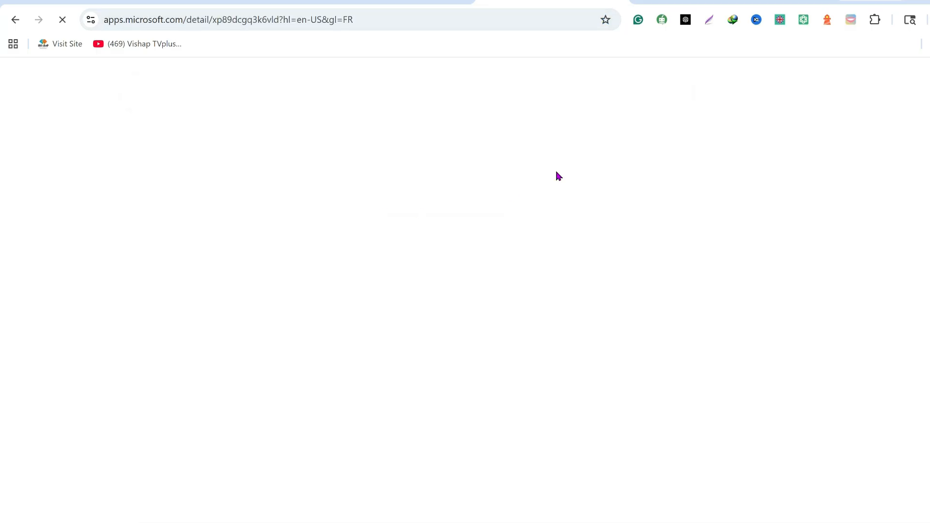
scroll(486, 249, down, 2)
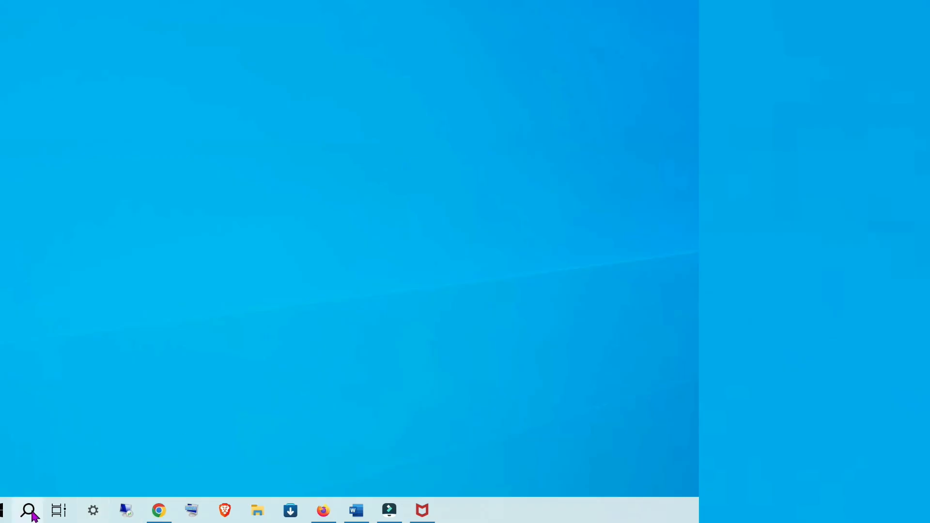
- Launch PowerToys by searching Windows for "powertoys" and open the settings of the Keyboard Manager utility
click(29, 512)
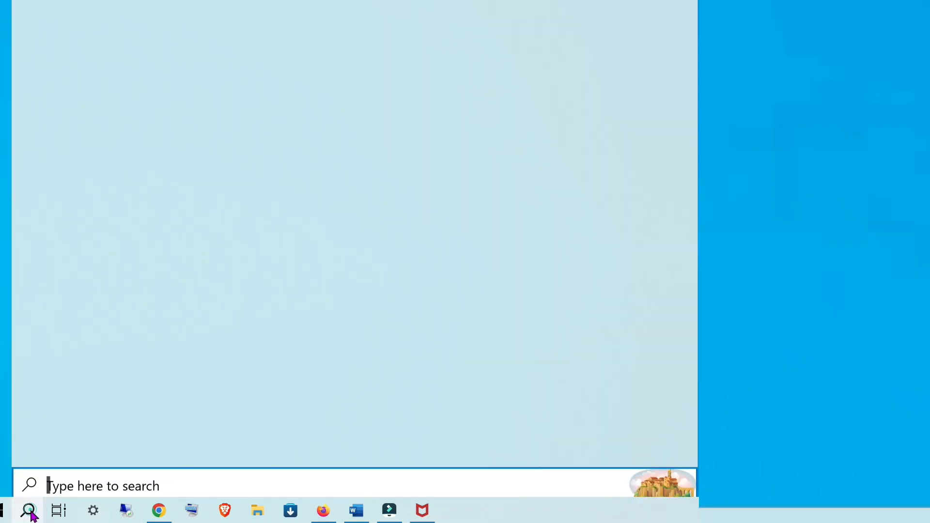
text(powertoys)
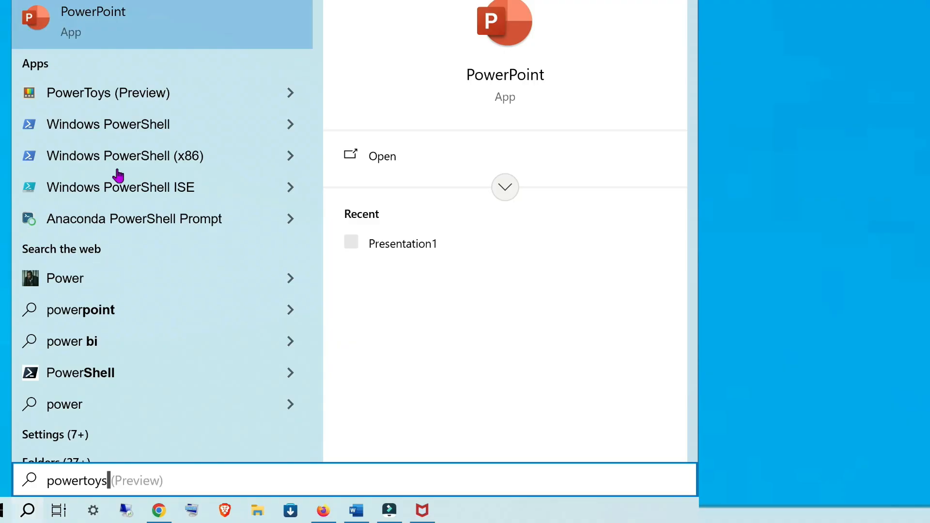
click(105, 27)
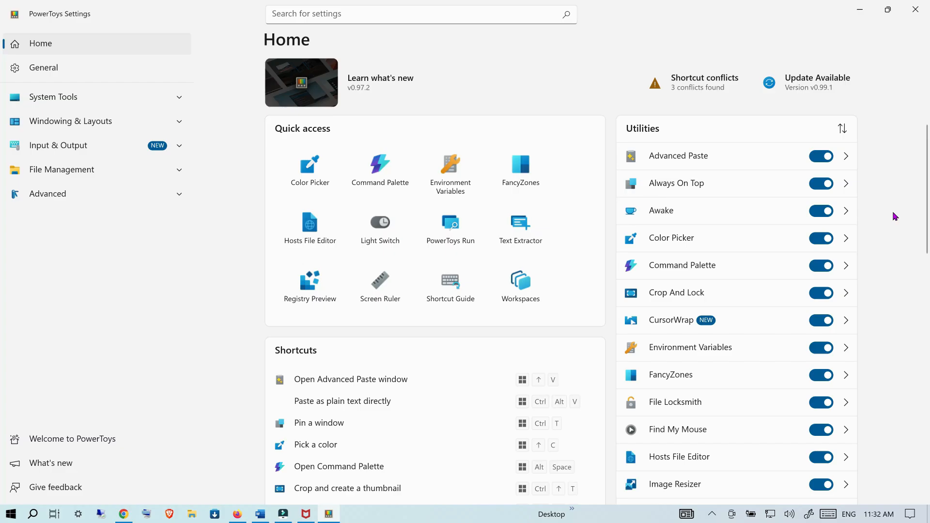
scroll(877, 262, down, 2)
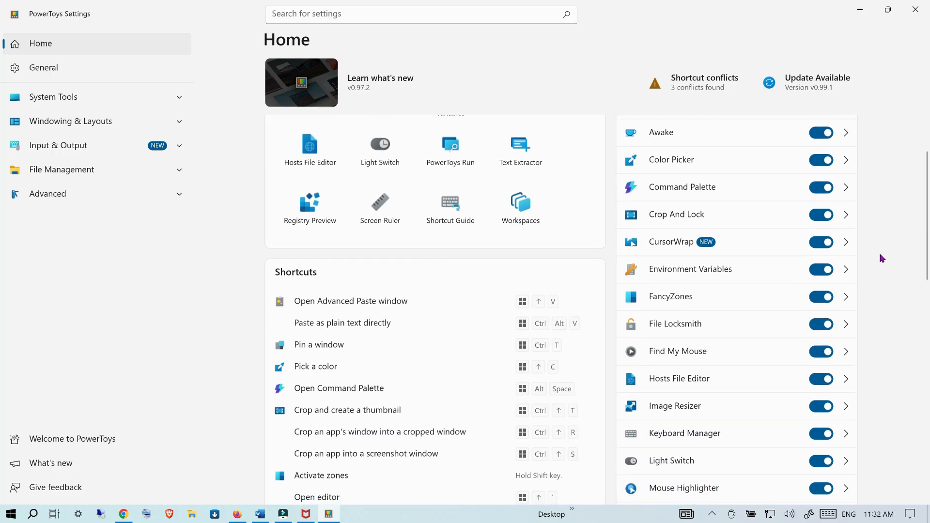
scroll(882, 258, down, 3)
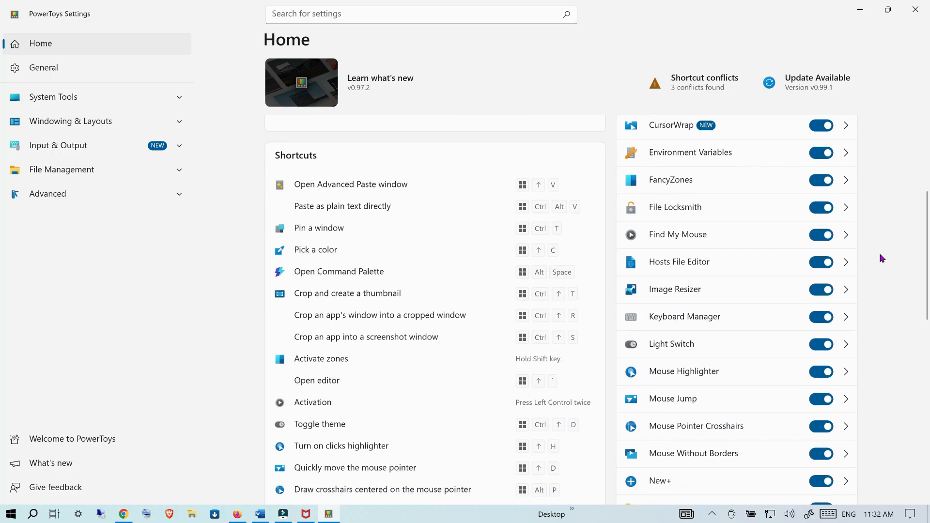
click(847, 319)
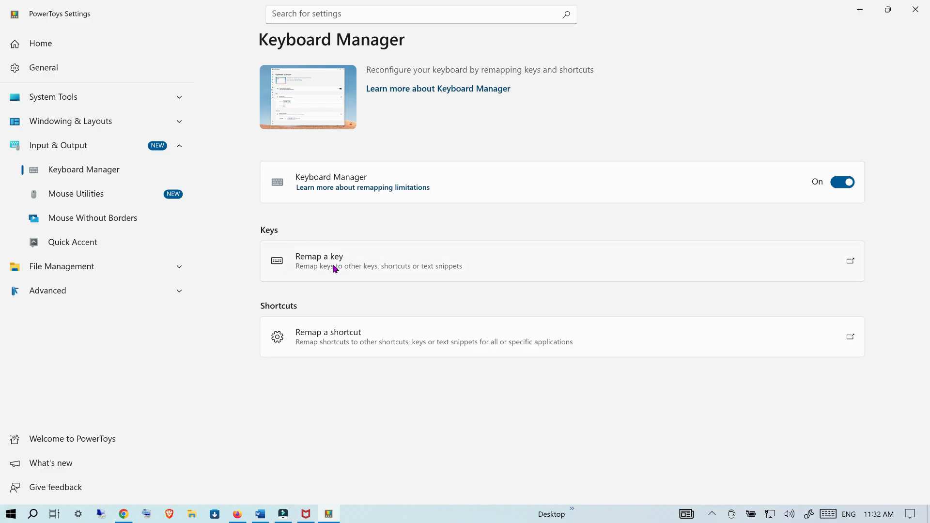
- Add a new key remapping in Keyboard Manager with Down (Numpad) as the key to change
click(313, 268)
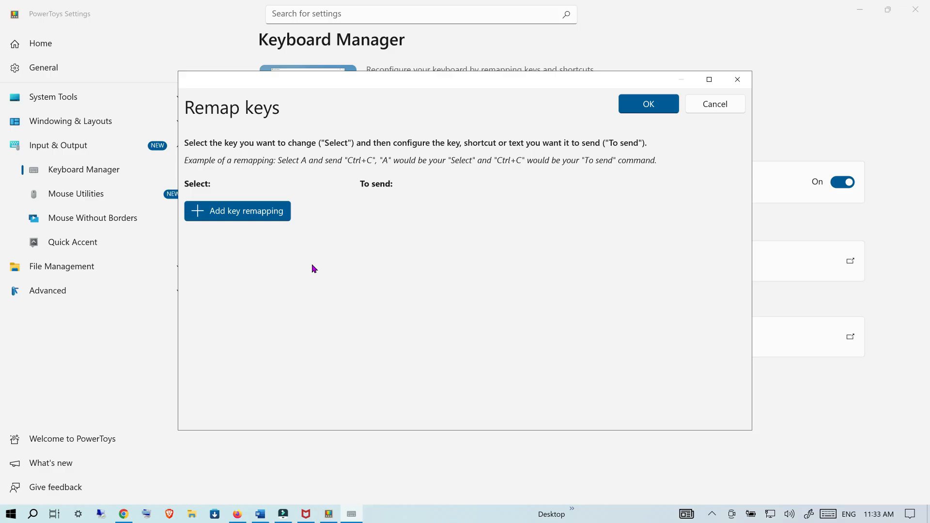
click(199, 211)
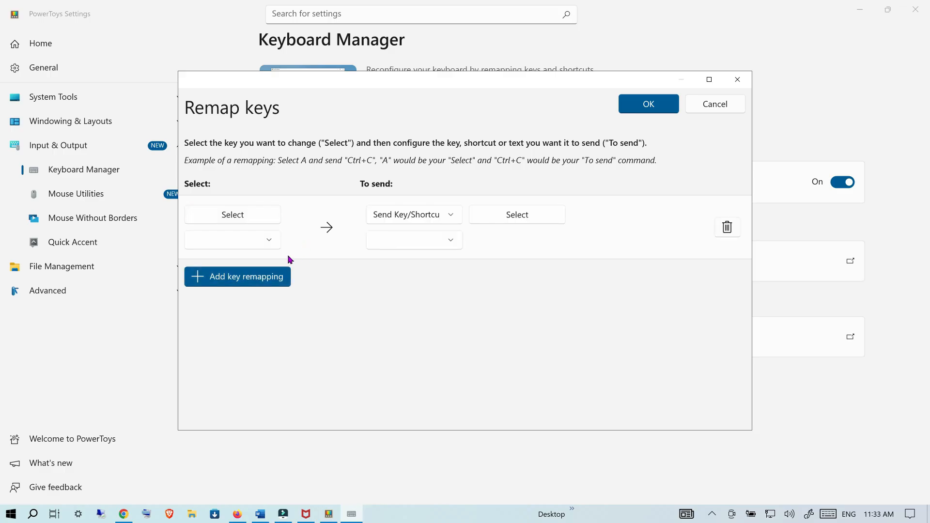
click(270, 242)
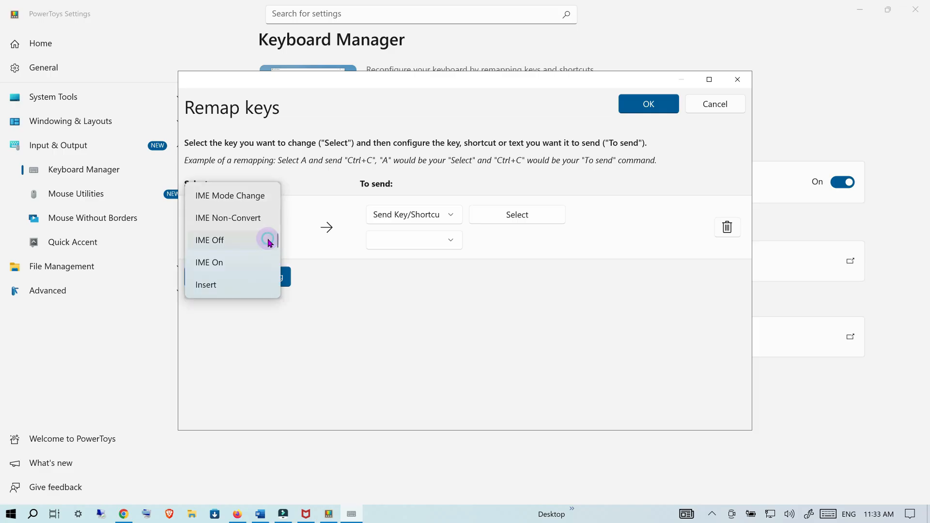
scroll(270, 243, up, 1)
scroll(249, 245, up, 10)
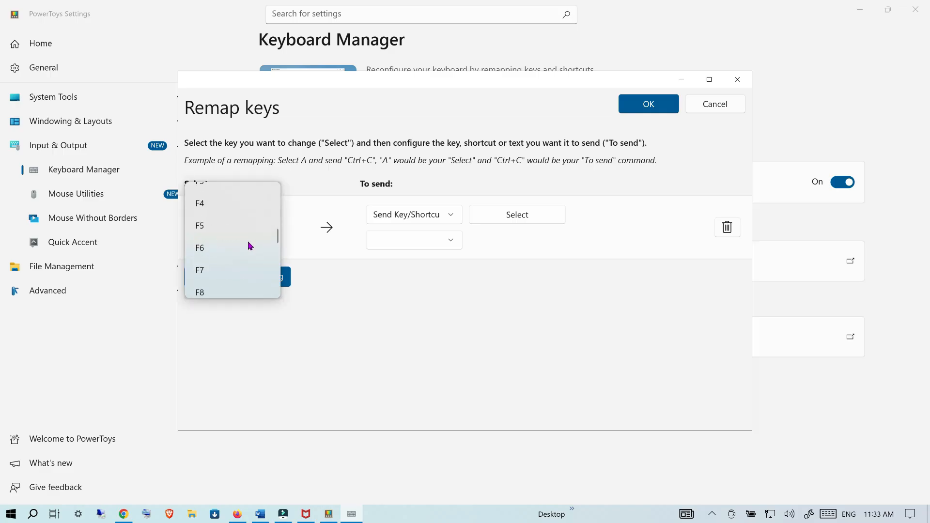
scroll(248, 242, up, 12)
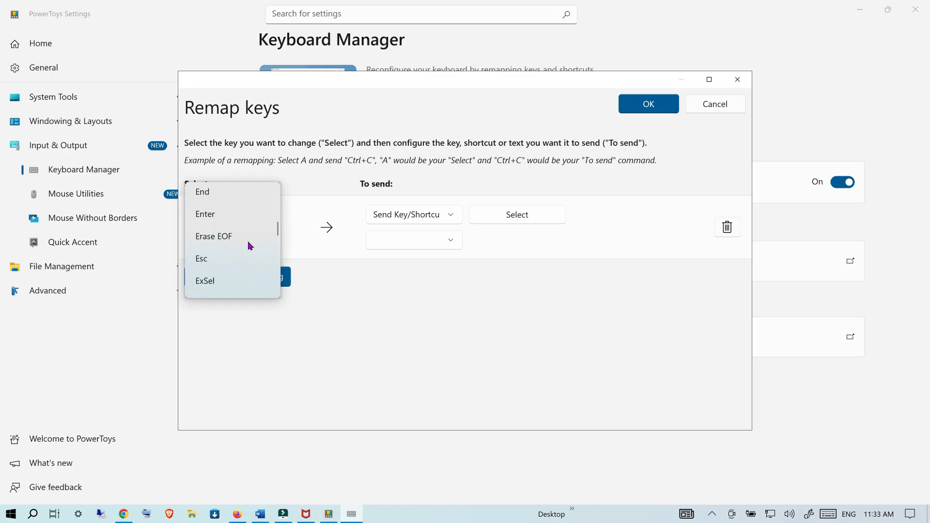
scroll(248, 240, up, 10)
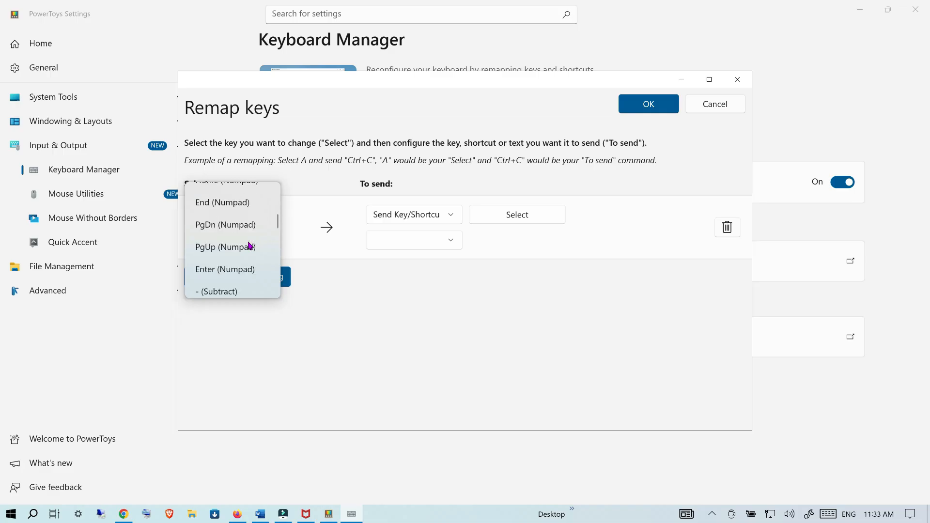
scroll(252, 245, up, 1)
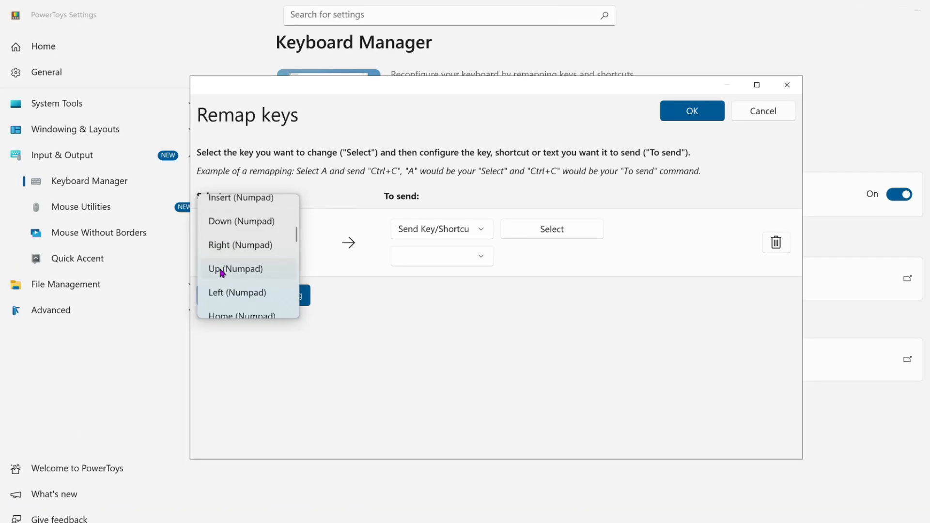
click(232, 223)
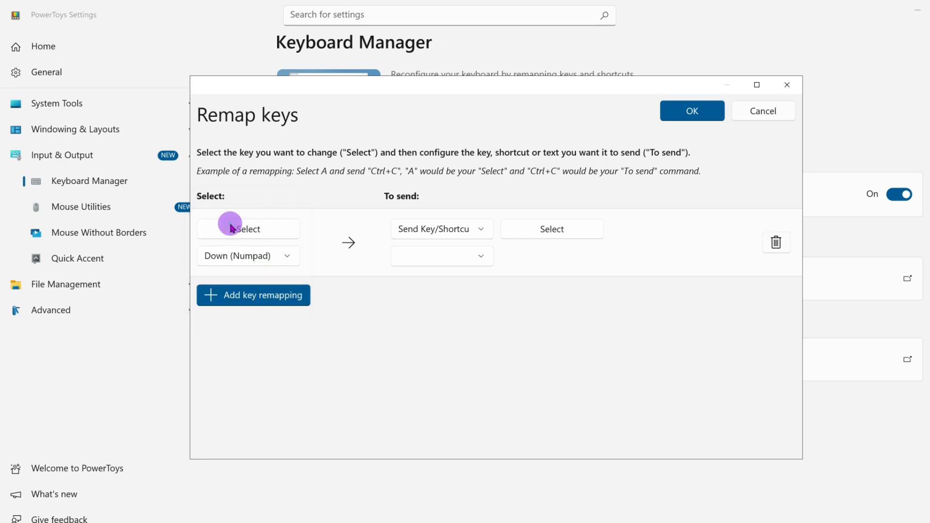
- Set the Down (Numpad) key to send Disable and save the remapping, continuing despite the missing assignment
click(484, 260)
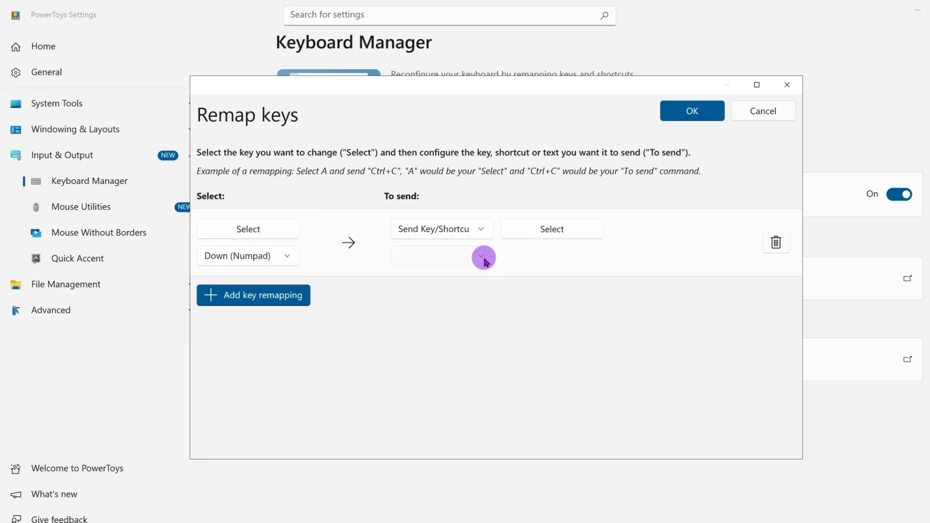
scroll(459, 268, up, 6)
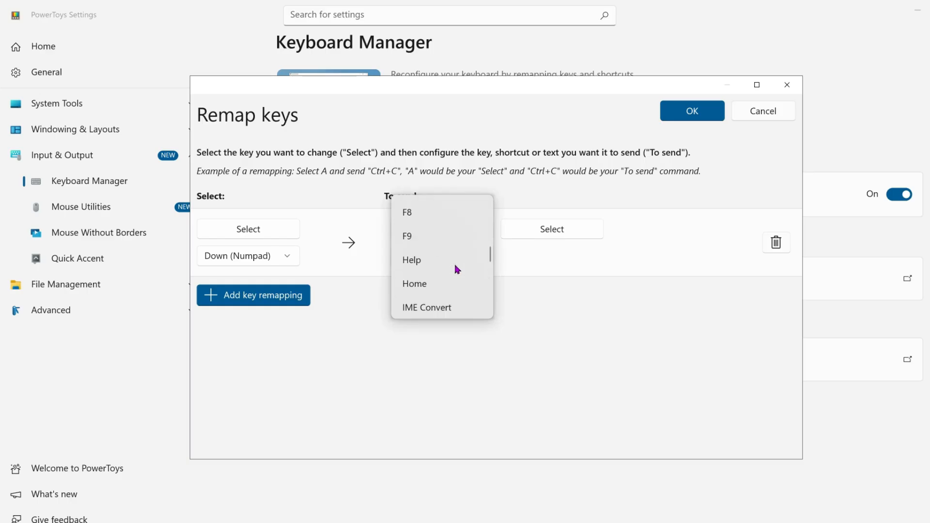
drag(491, 251, 490, 202)
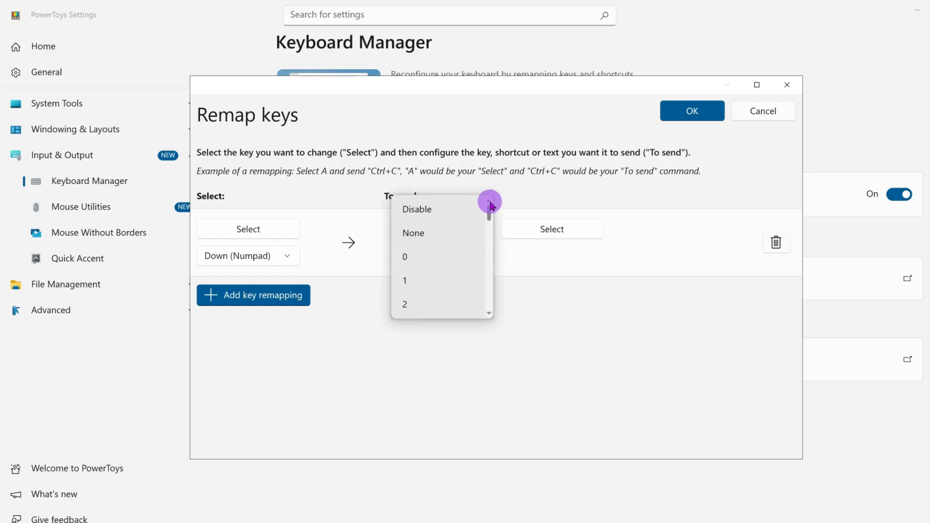
click(425, 210)
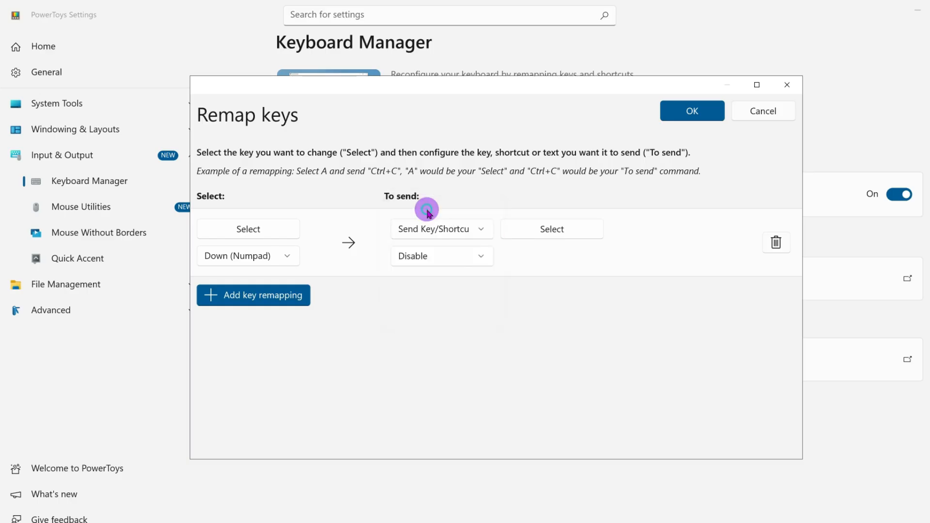
click(693, 115)
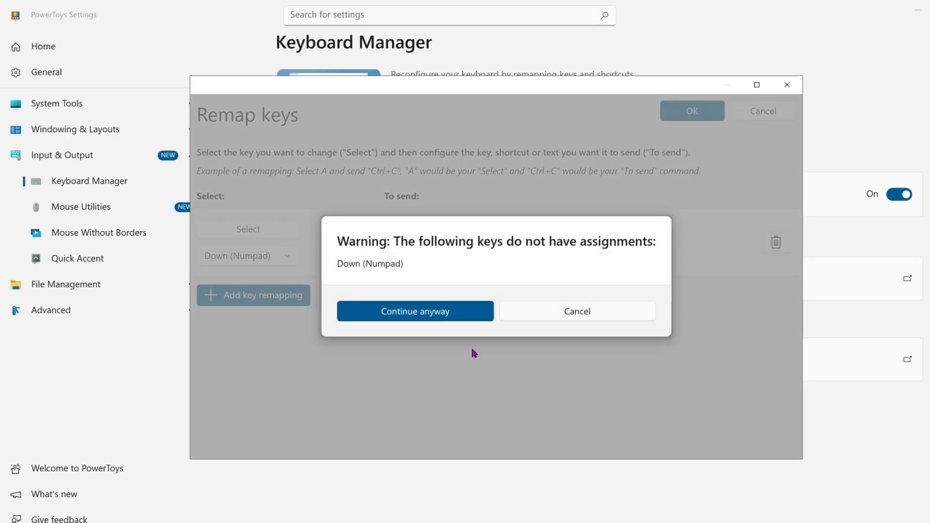
click(431, 311)
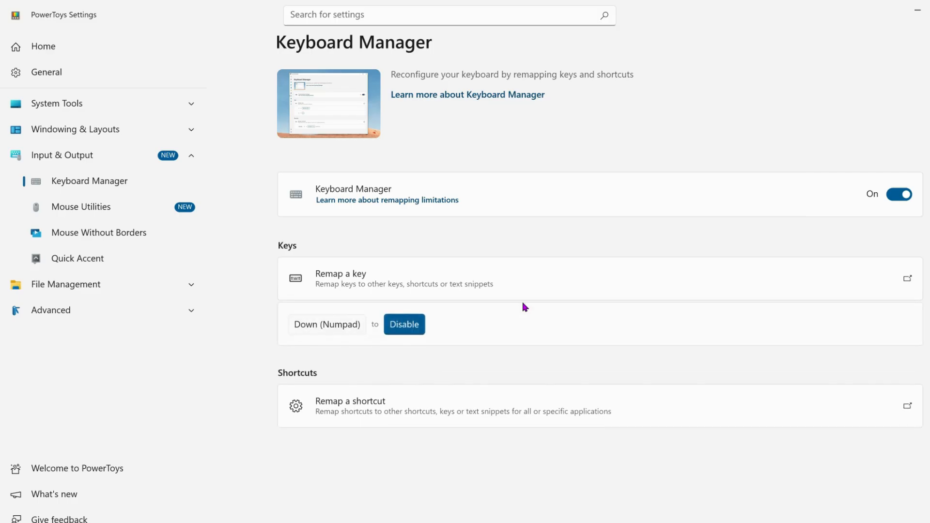
- Add a second key remapping in Keyboard Manager with Right (Numpad) as the key to change
click(423, 286)
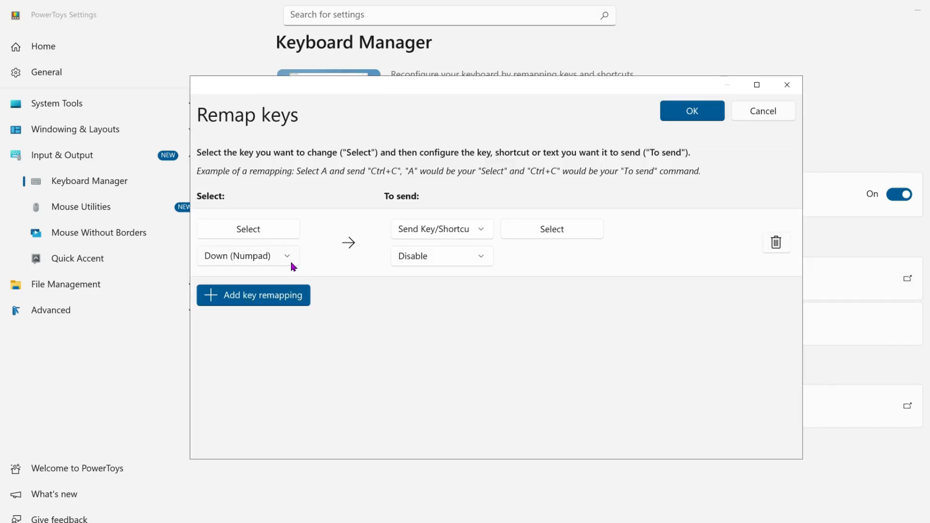
click(261, 297)
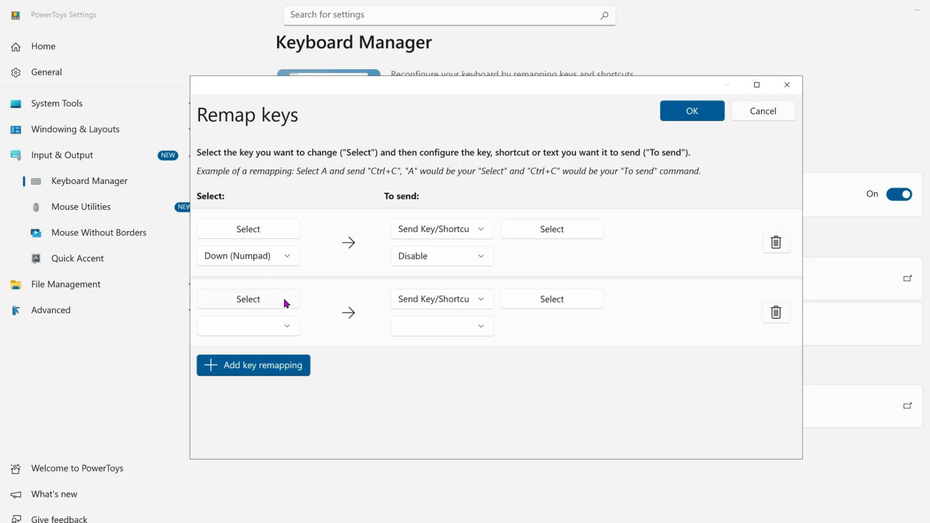
click(286, 300)
click(539, 332)
click(285, 329)
scroll(270, 330, up, 10)
scroll(270, 330, up, 15)
scroll(270, 330, up, 5)
scroll(270, 328, up, 1)
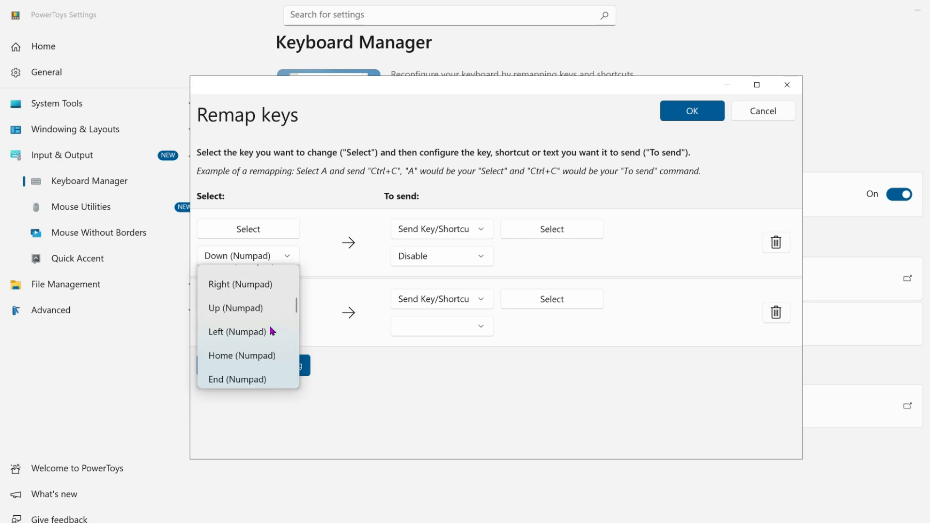
scroll(270, 328, up, 2)
click(240, 316)
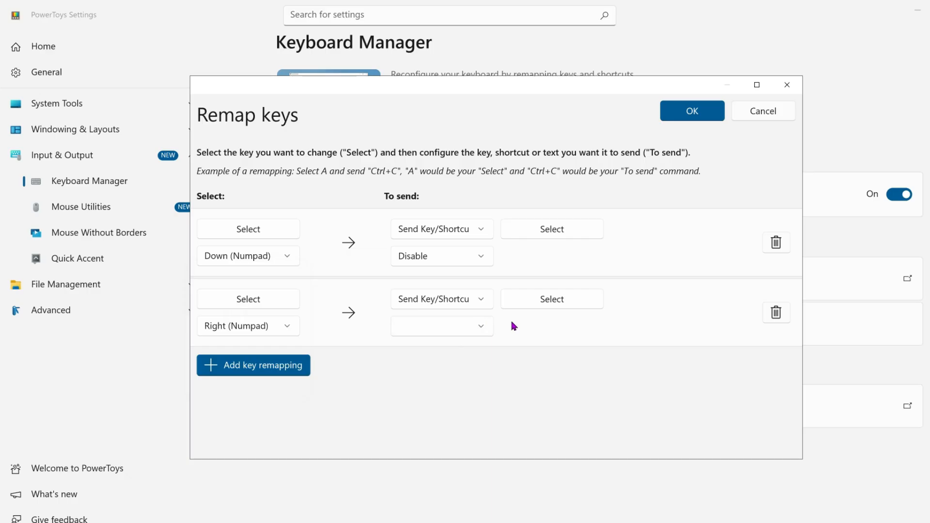
- Set the Right (Numpad) key to send Disable and save the remappings, continuing despite the missing assignments
click(482, 329)
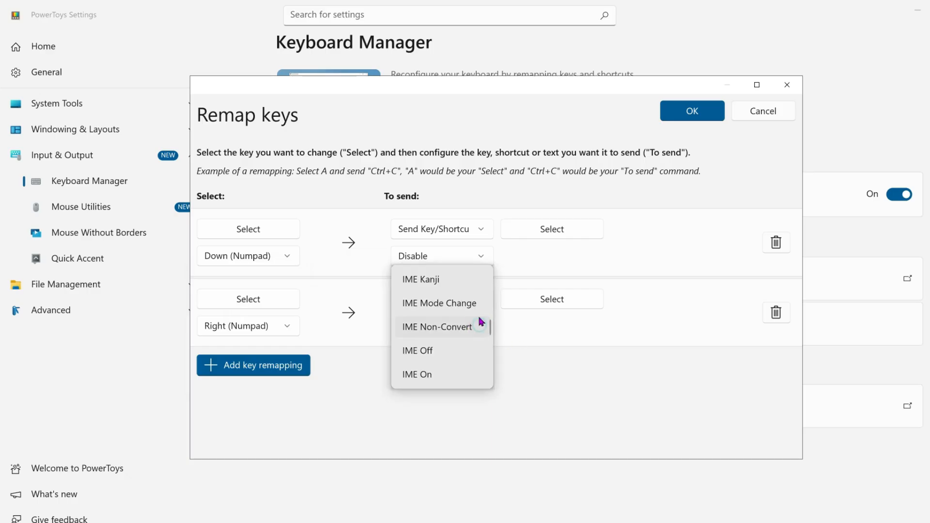
scroll(484, 330, up, 3)
click(517, 338)
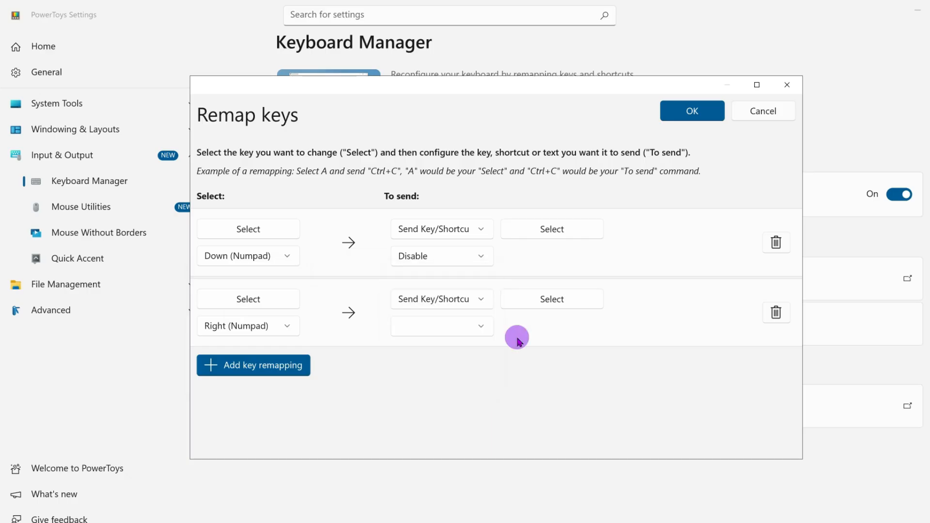
click(485, 332)
drag(490, 285, 491, 275)
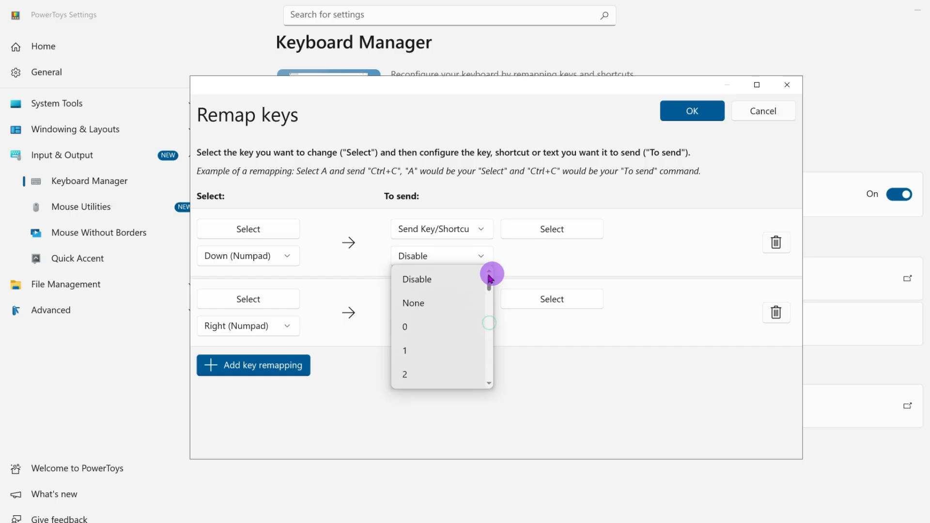
click(431, 281)
click(684, 116)
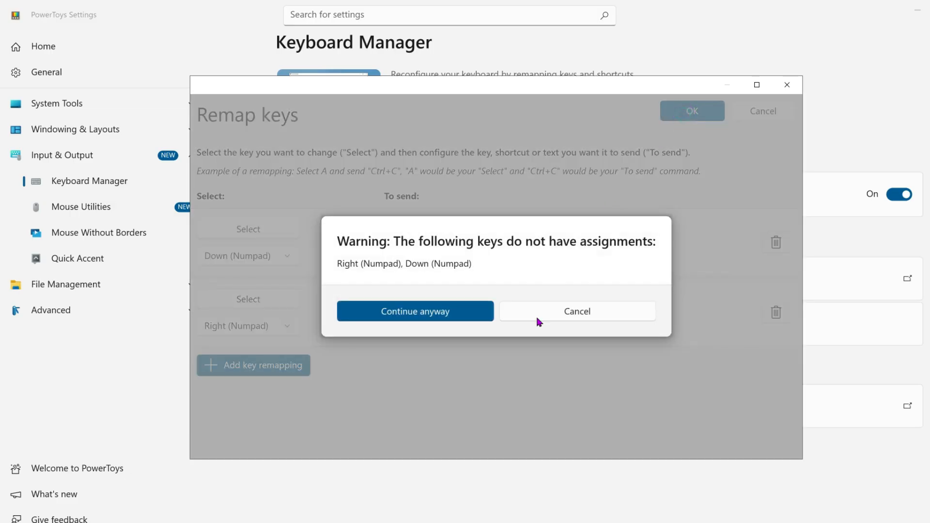
click(414, 317)
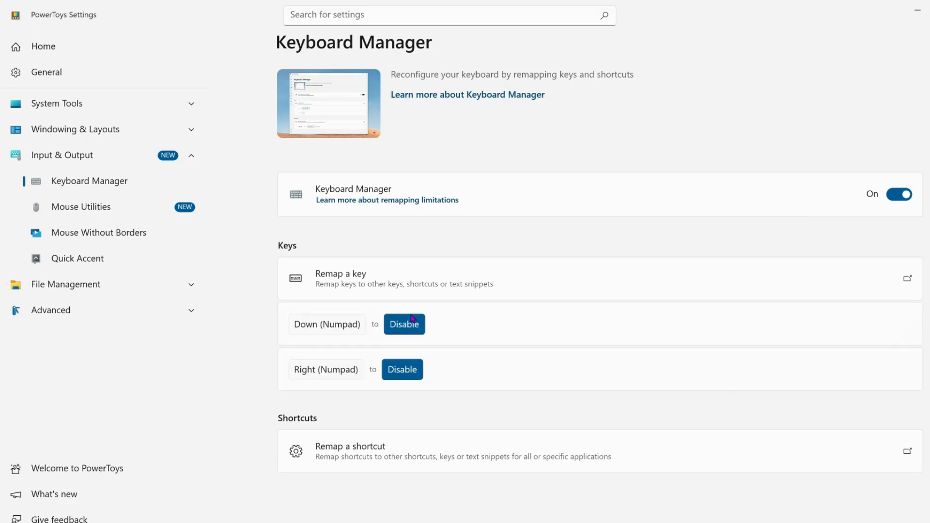
- Reopen the key remappings and add a third one with Up (Numpad) as the key to change
click(334, 283)
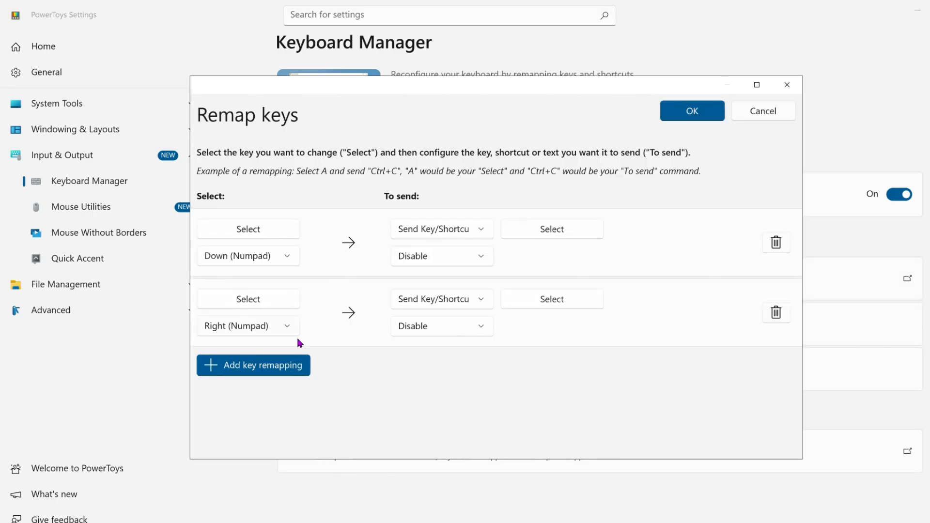
click(266, 366)
click(286, 396)
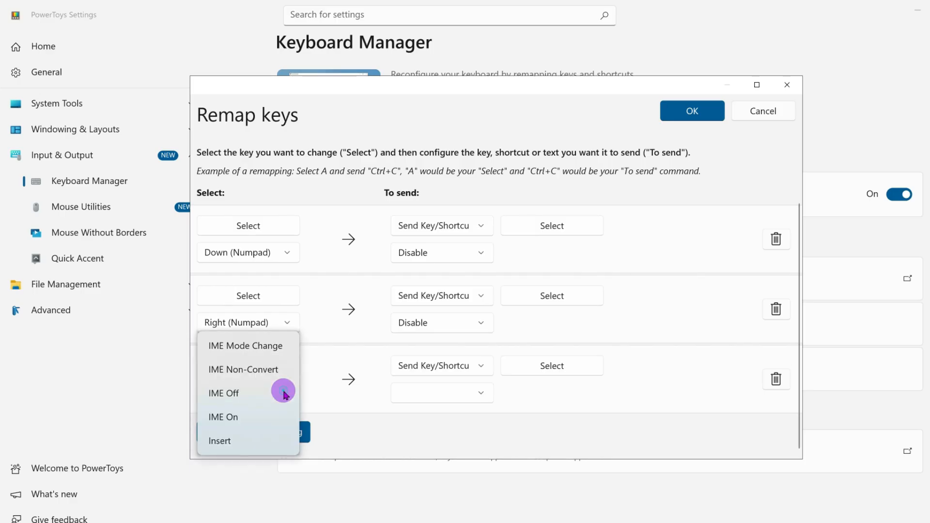
scroll(260, 383, up, 5)
scroll(257, 383, up, 12)
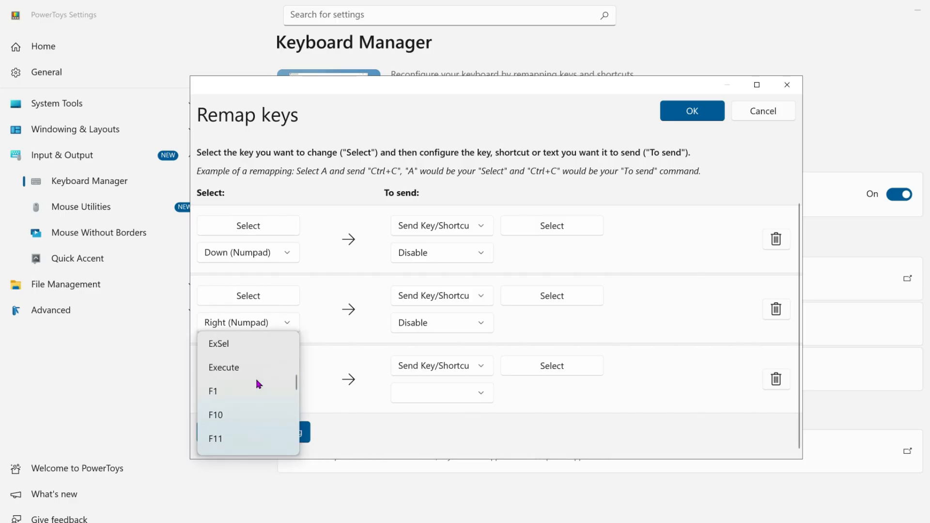
scroll(257, 383, up, 6)
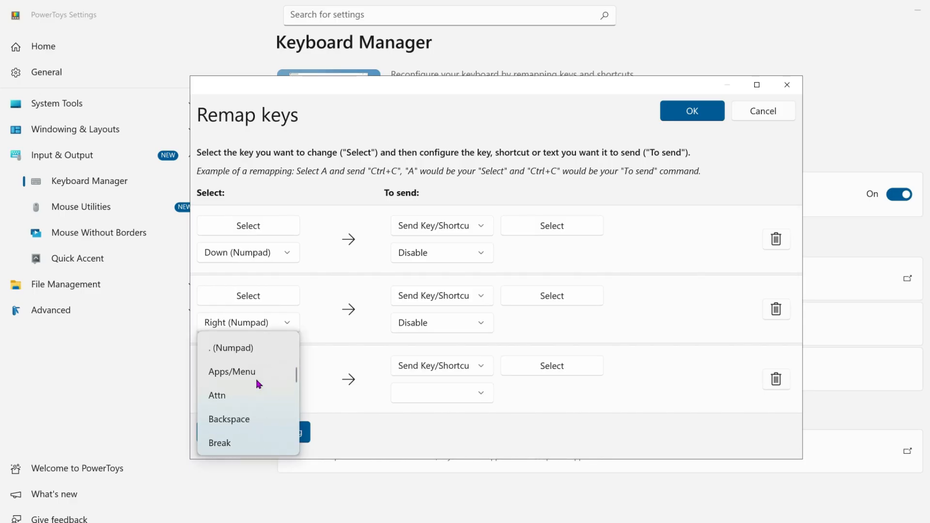
scroll(258, 383, up, 3)
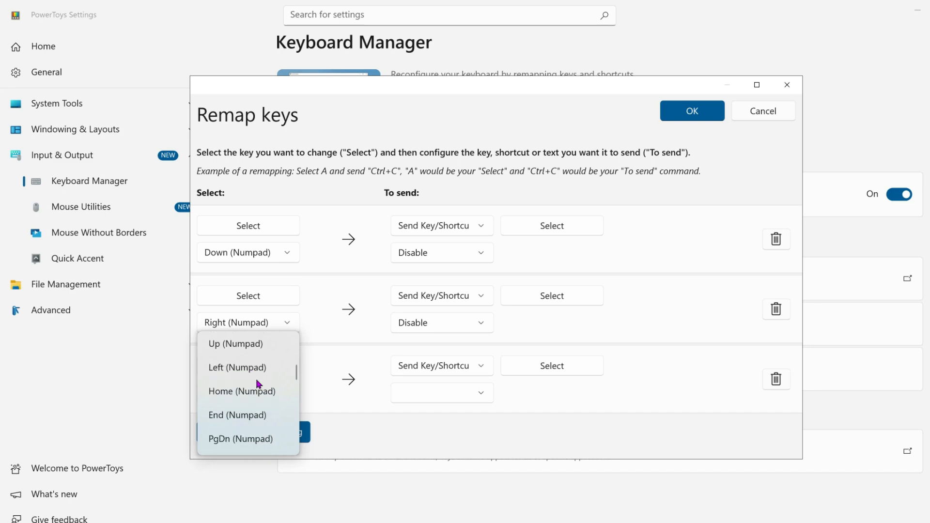
click(245, 377)
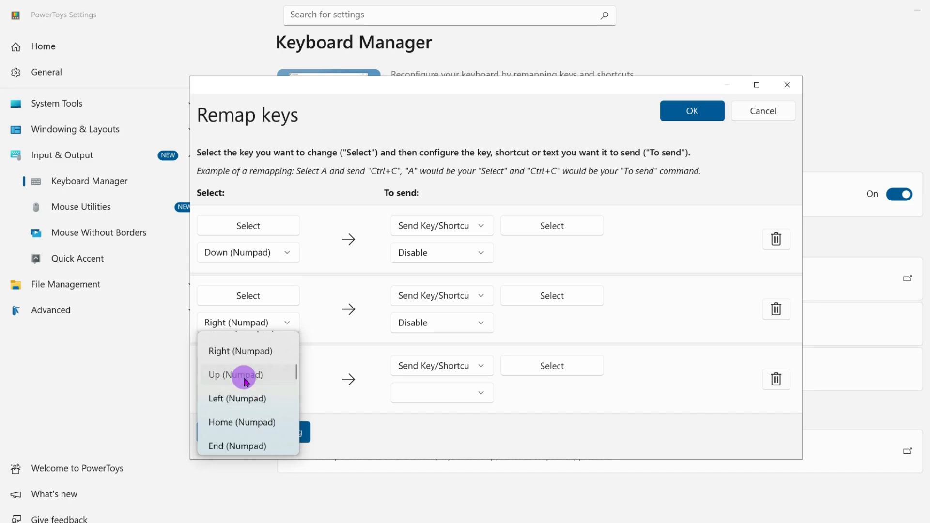
- Set the Up (Numpad) key to send Disable and save the remappings, continuing despite the missing assignments
click(491, 395)
scroll(489, 388, up, 2)
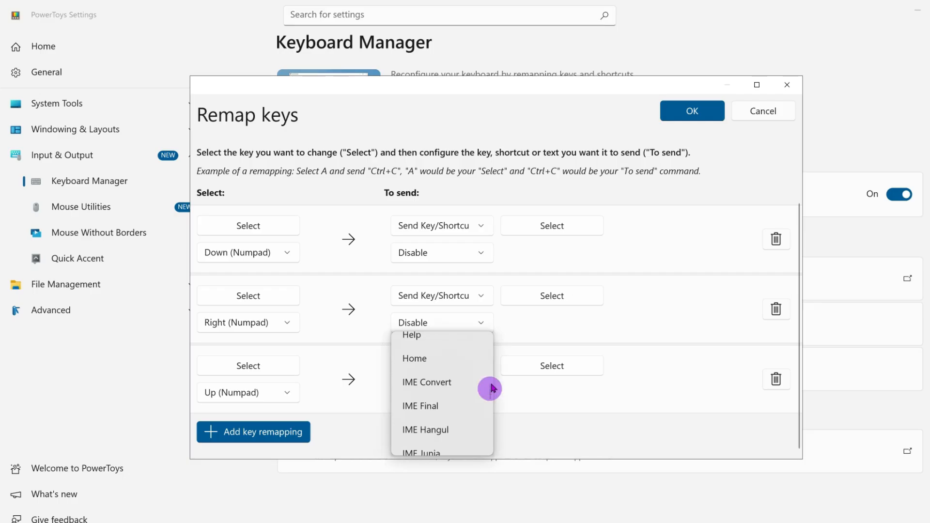
drag(491, 388, 492, 334)
click(417, 342)
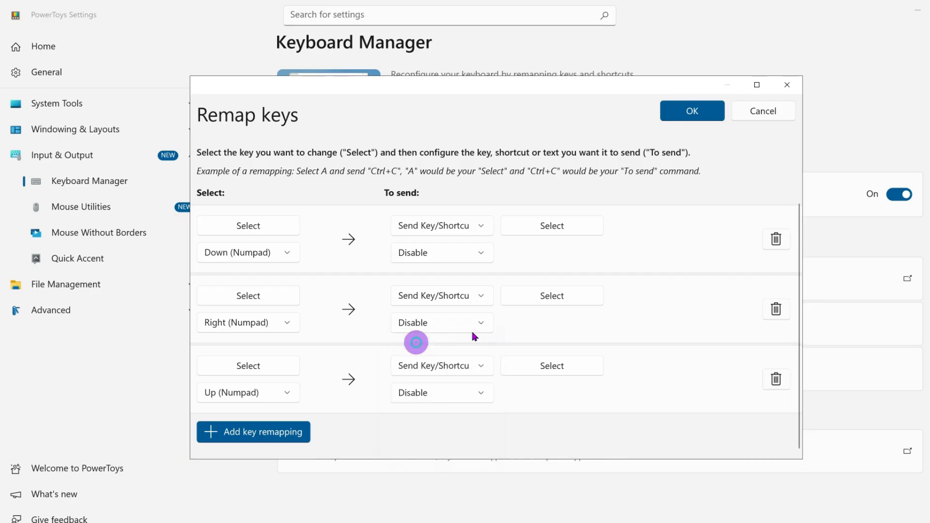
click(681, 118)
click(409, 320)
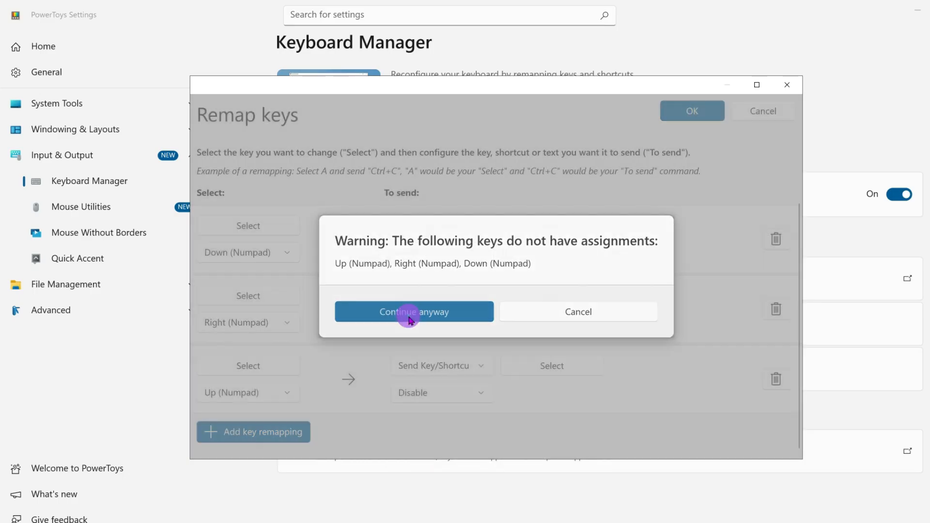
- Reopen the key remappings and add a fourth one with Left (Numpad) as the key to change
click(340, 251)
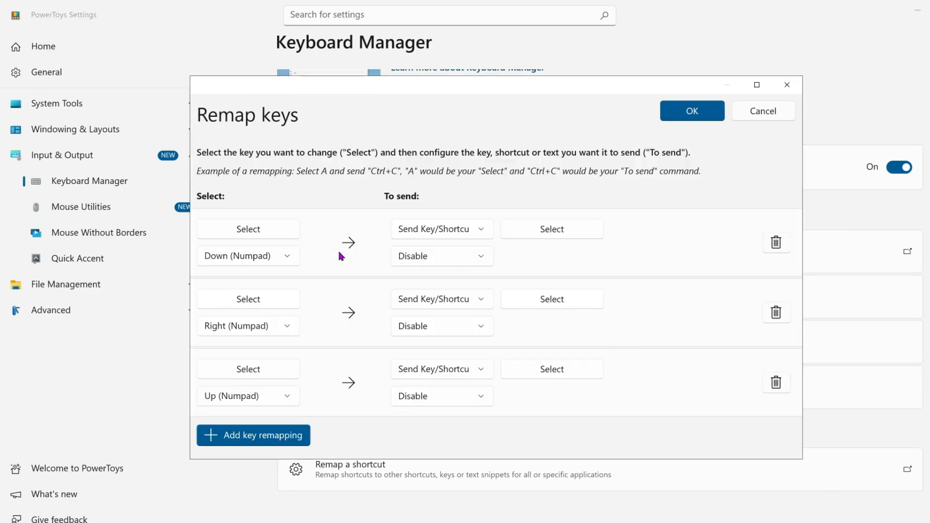
click(269, 429)
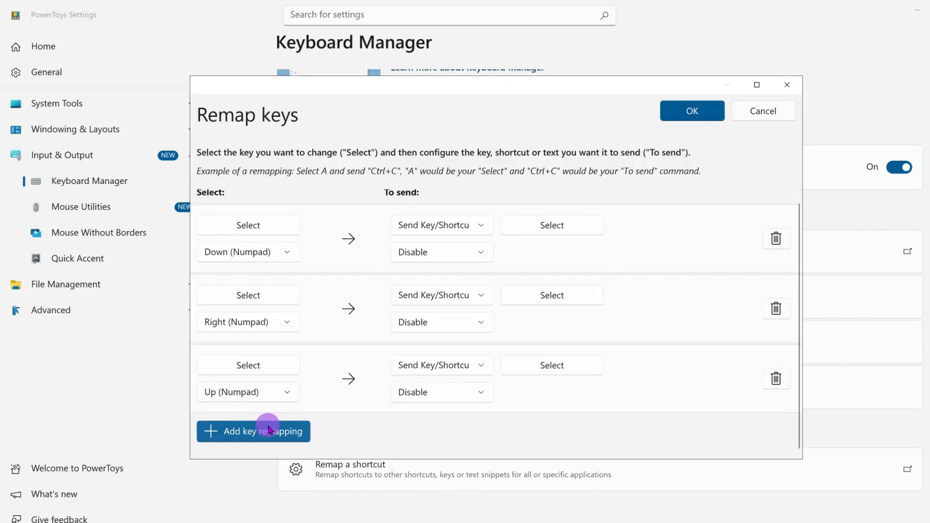
click(286, 392)
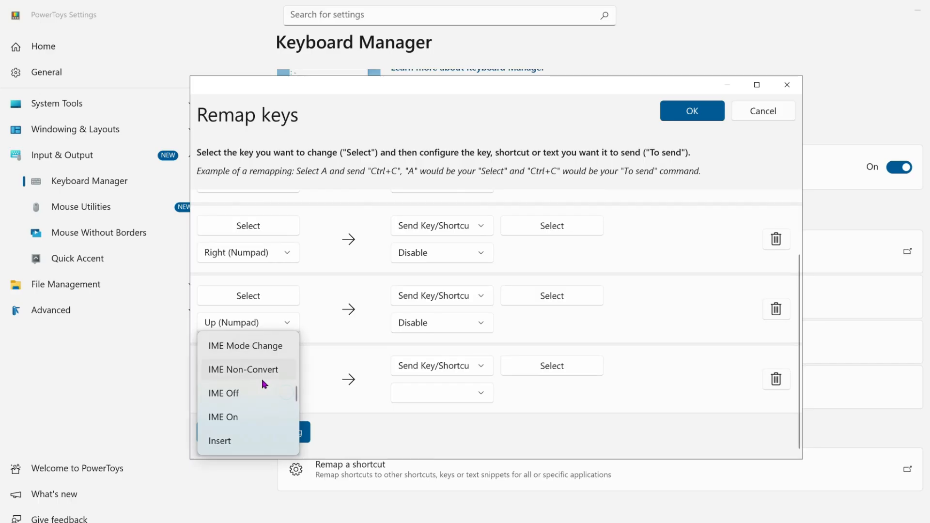
scroll(259, 385, up, 15)
scroll(260, 389, up, 5)
scroll(260, 389, down, 1)
click(230, 430)
- Set the Left (Numpad) key to send Disable and save the remappings, continuing despite the missing assignments
click(484, 393)
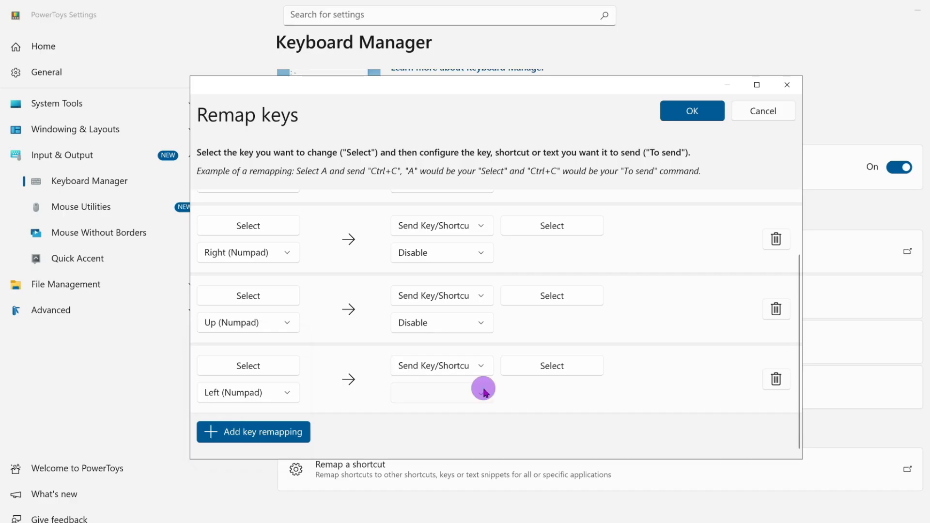
scroll(489, 388, up, 8)
scroll(490, 388, up, 5)
click(417, 345)
click(691, 116)
click(409, 315)
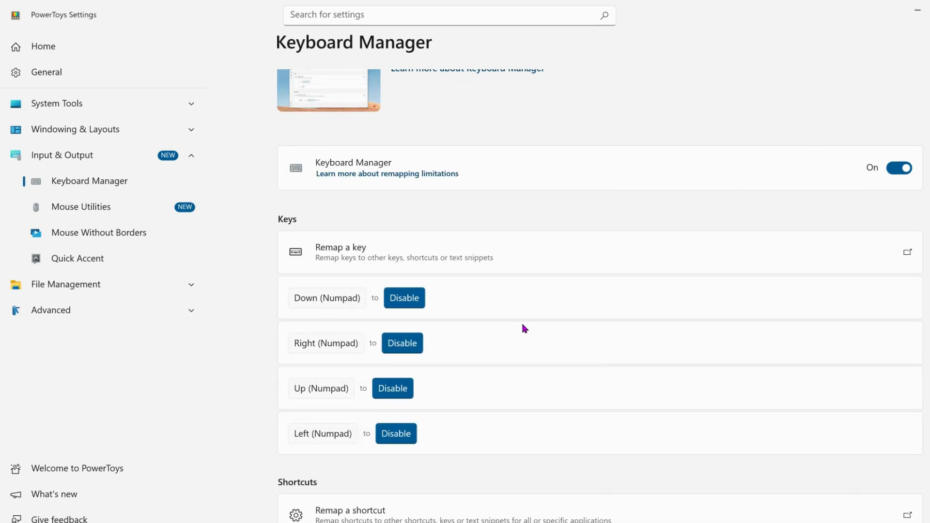
- Delete the Down, Right, Up and Left (Numpad) remappings in Keyboard Manager and save the emptied list
click(330, 248)
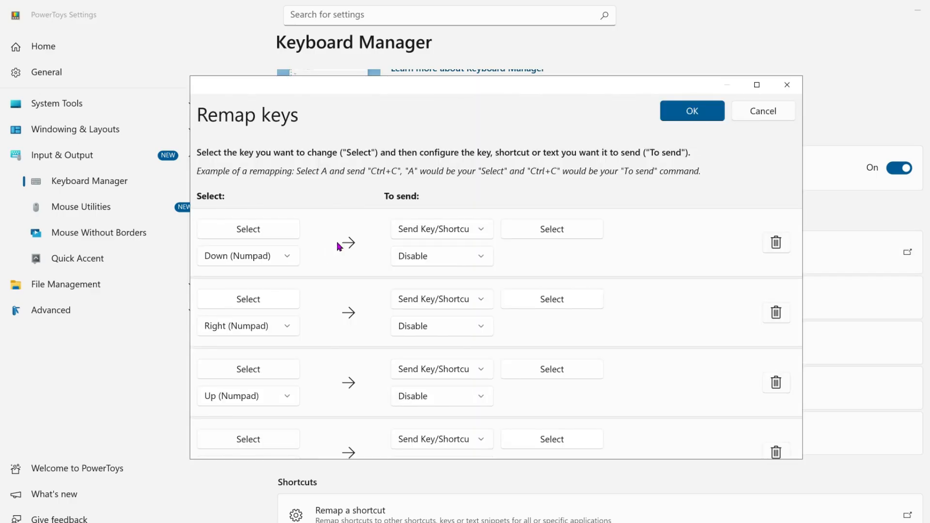
click(776, 242)
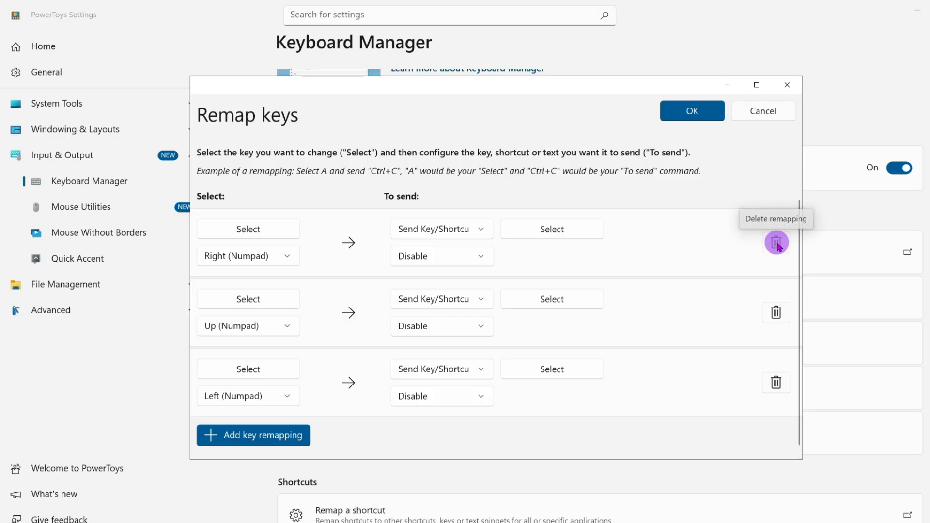
click(776, 243)
click(777, 242)
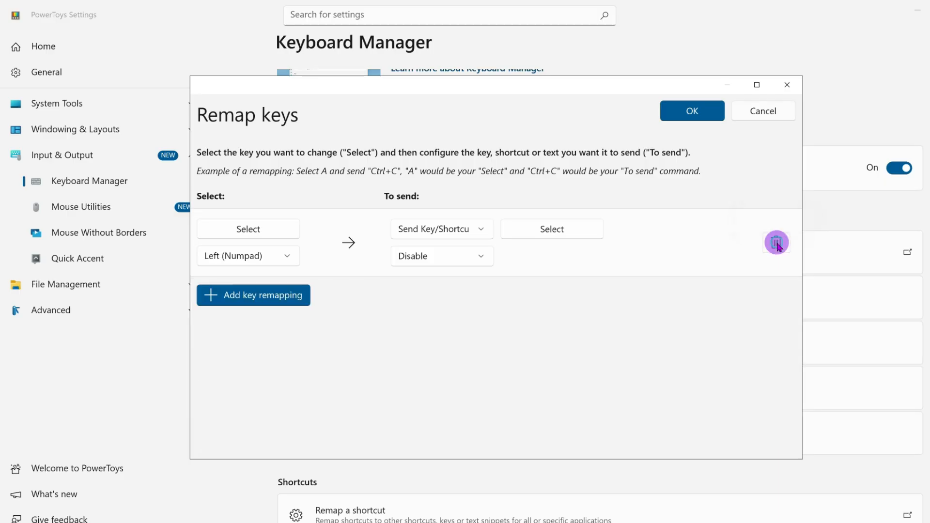
click(777, 243)
click(697, 113)
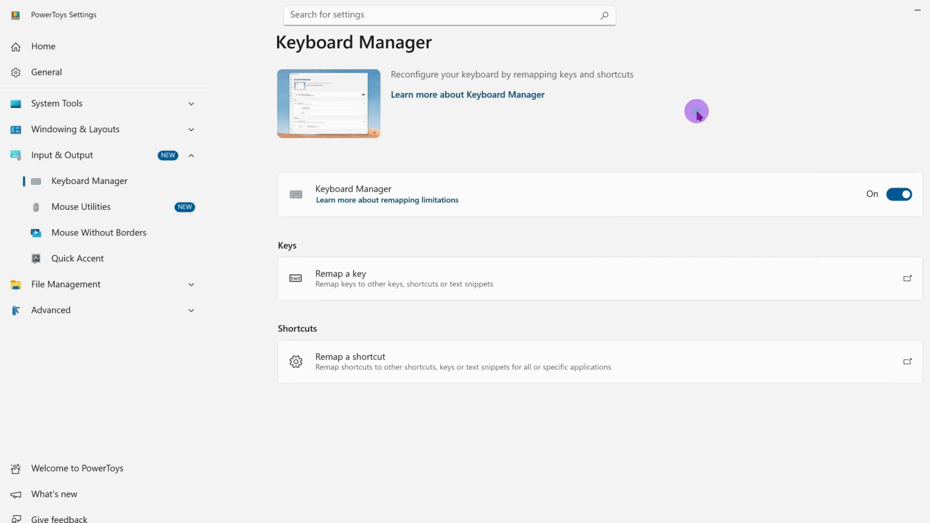